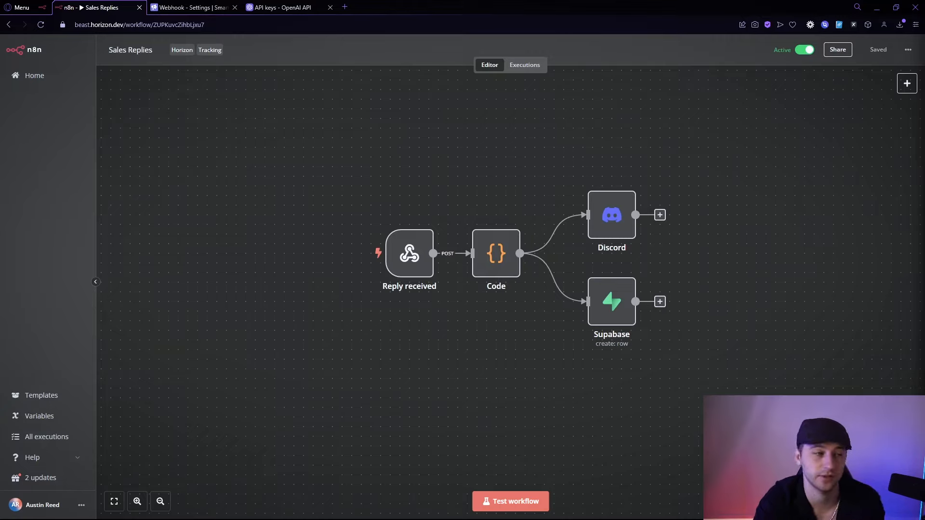
Add a Webhook trigger node from the node search and show its Production URL.
left_click_drag(407, 259, 417, 259)
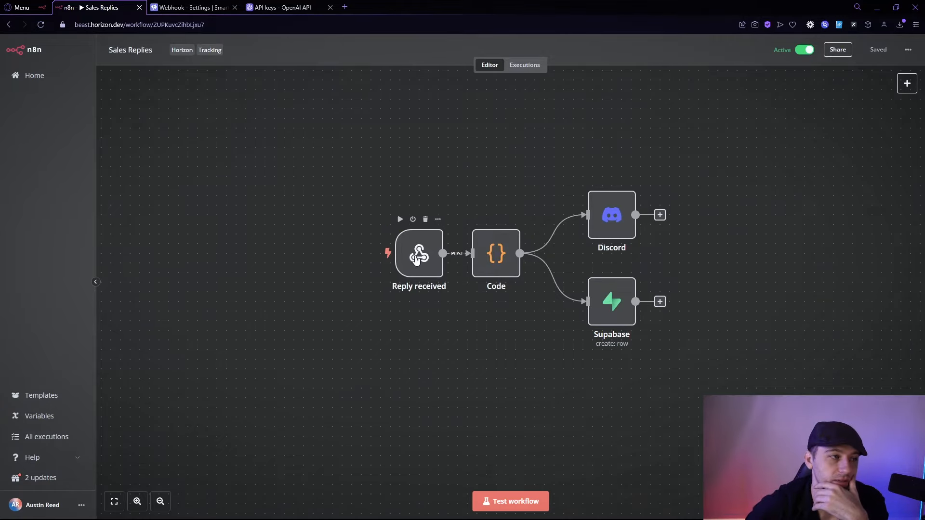
left_click(907, 83)
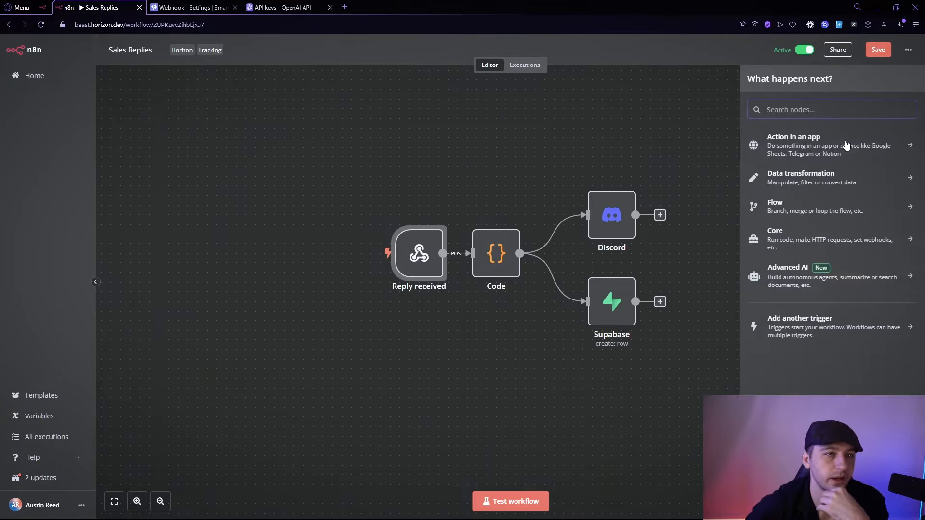
type("webhook")
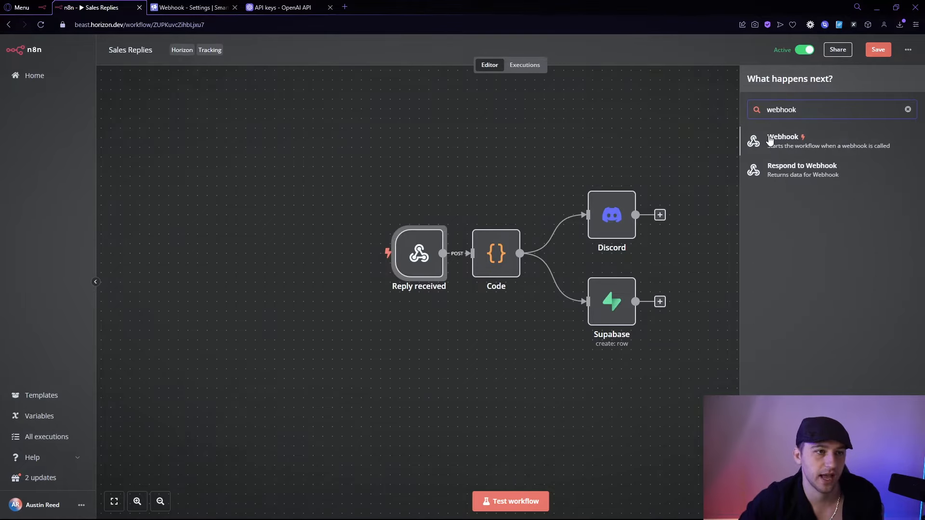
left_click(769, 139)
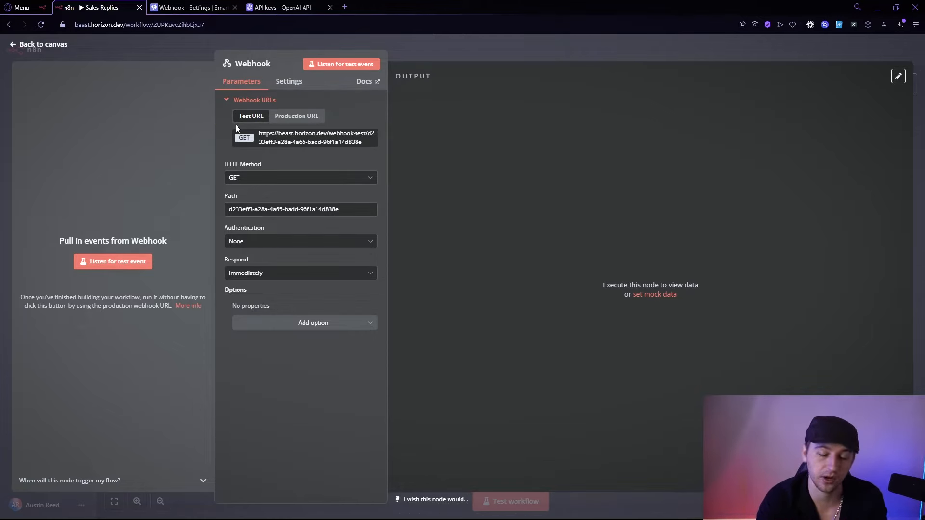
left_click(282, 121)
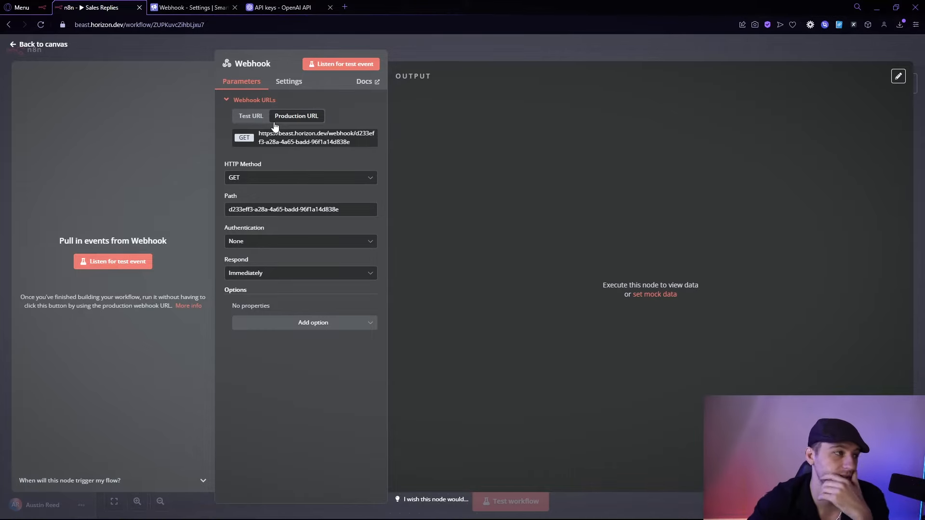
Set the webhook path to 'postitive-replies-email' and the HTTP method to POST.
left_click_drag(372, 211, 97, 180)
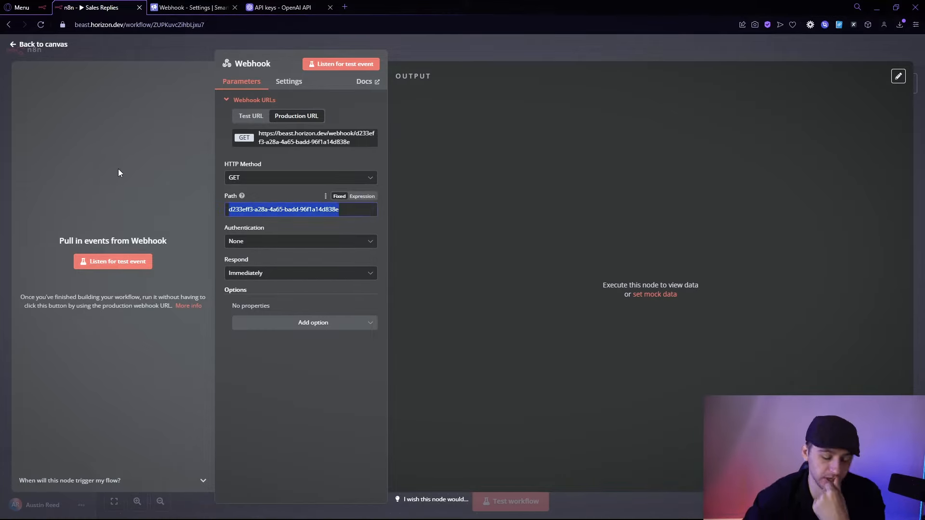
type("post")
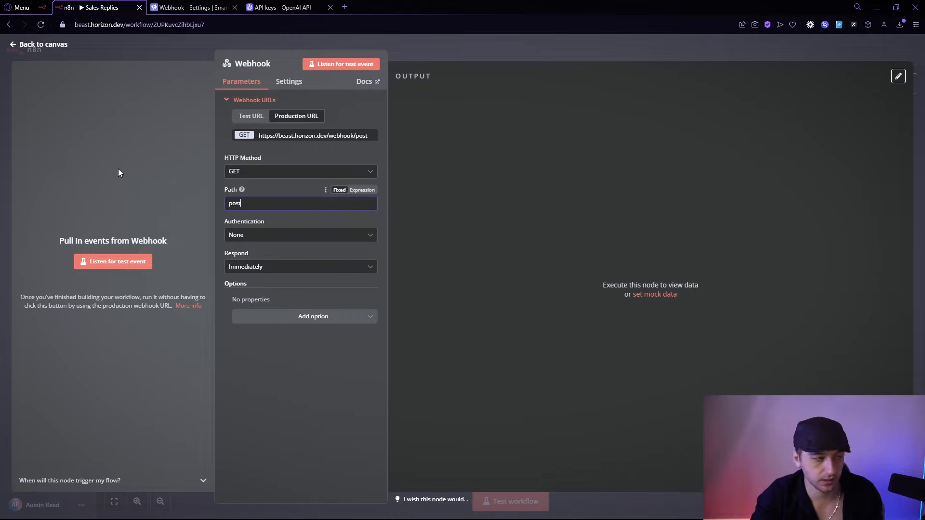
key("BackSpace")
type("itive-replies-email")
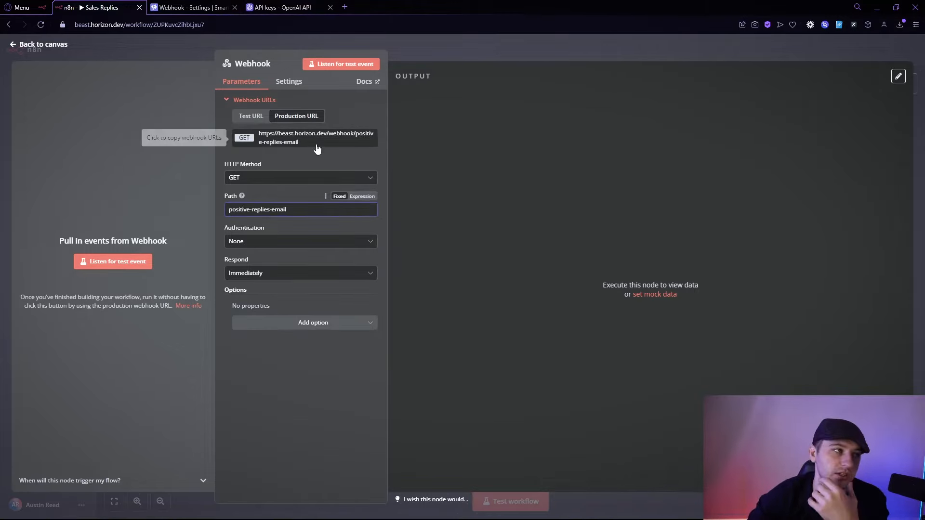
left_click_drag(300, 145, 259, 134)
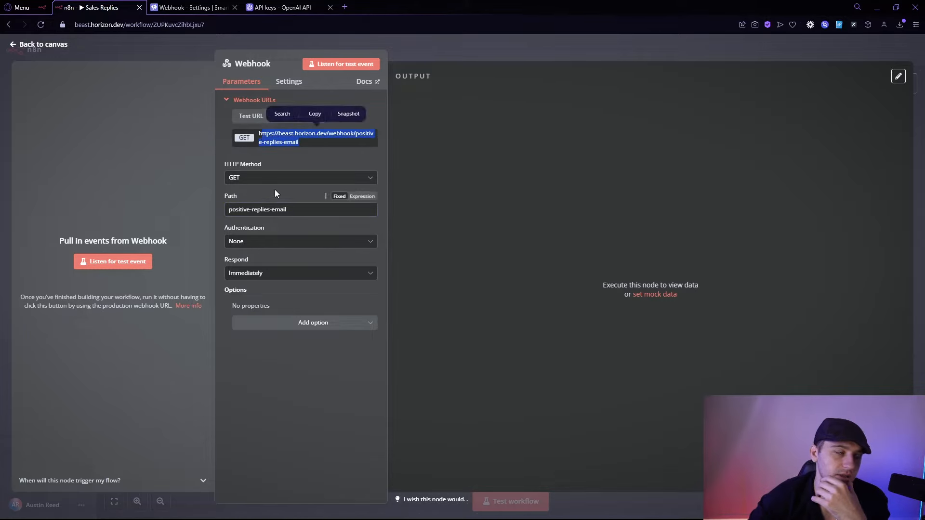
left_click(270, 178)
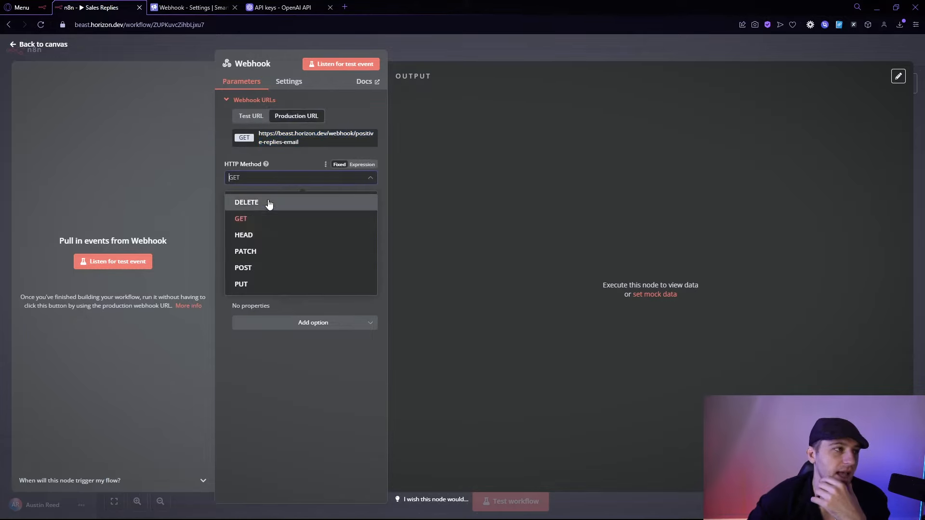
left_click(248, 268)
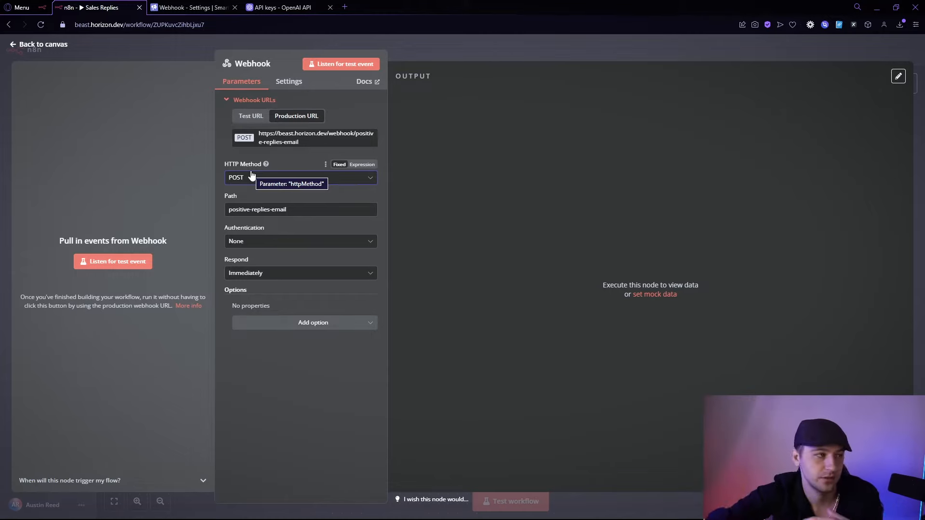
Move the new Webhook node below the existing flow and open the Reply received node.
left_click(484, 59)
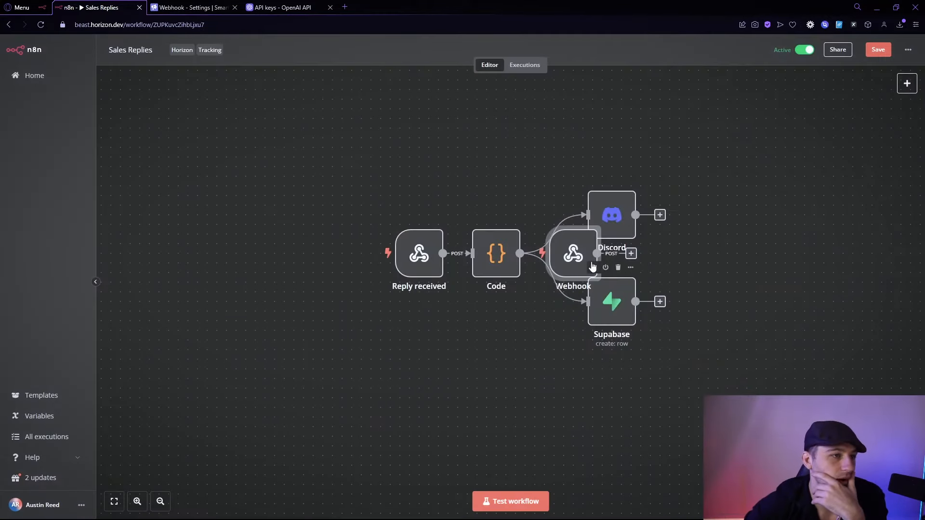
left_click_drag(462, 460, 404, 449)
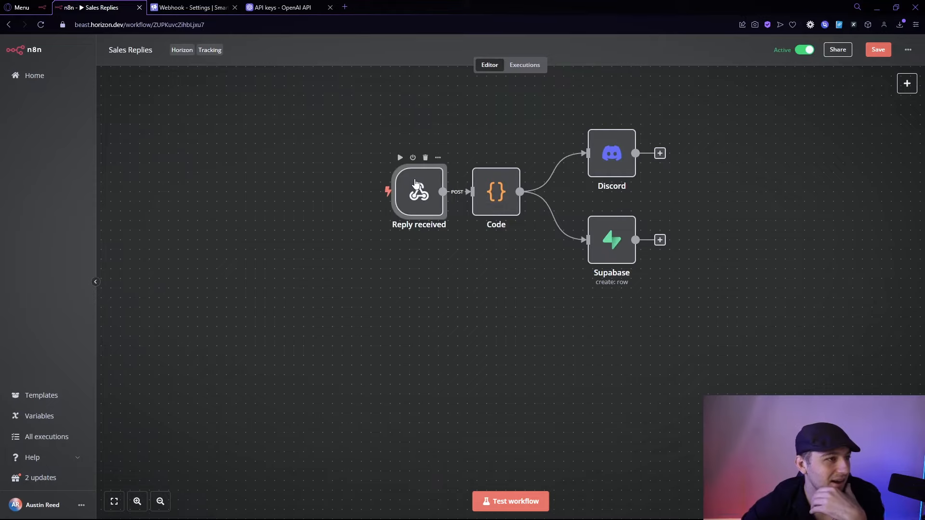
double_click(417, 189)
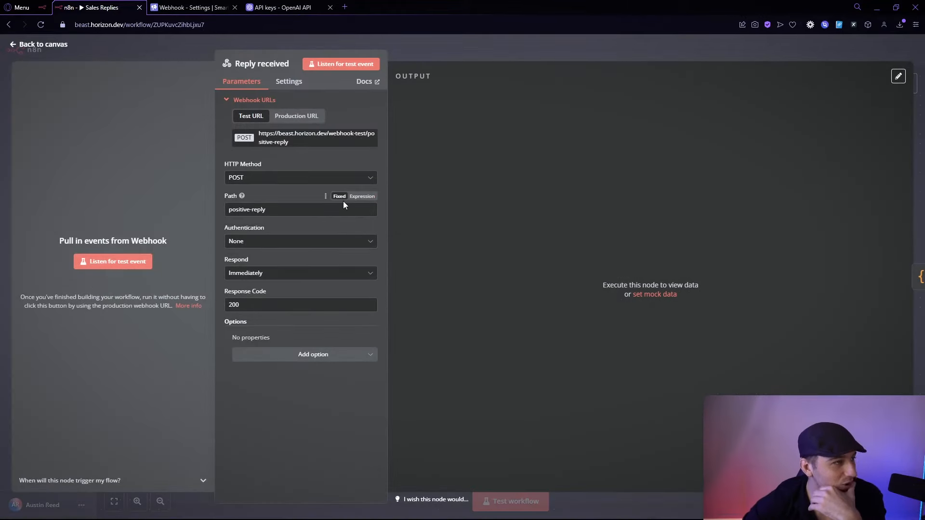
left_click(292, 117)
left_click(250, 116)
Copy the Reply received test URL ending webhook-test/positive-reply.
left_click_drag(266, 210, 221, 209)
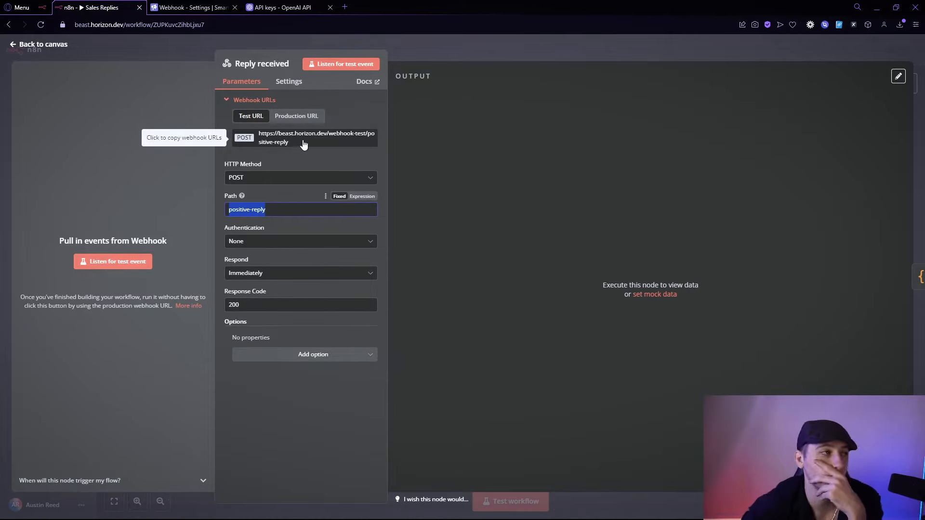
left_click(295, 117)
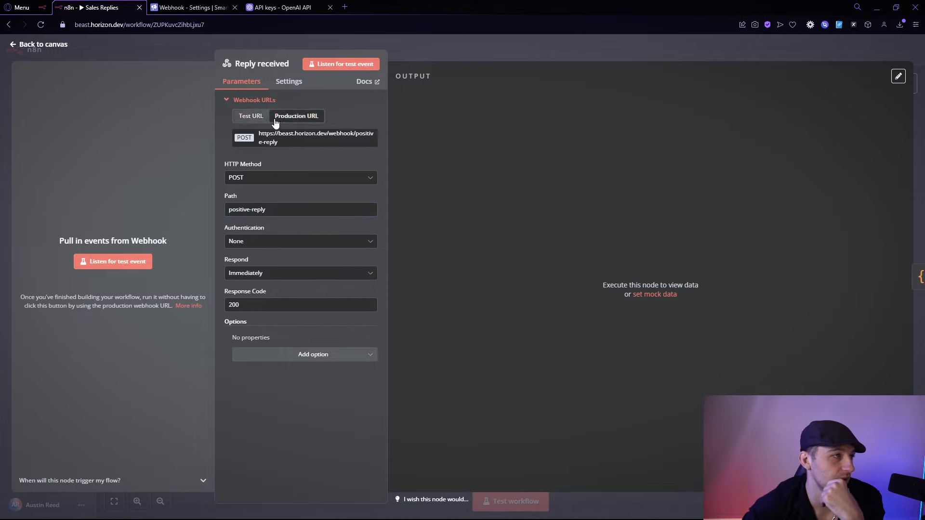
left_click(251, 117)
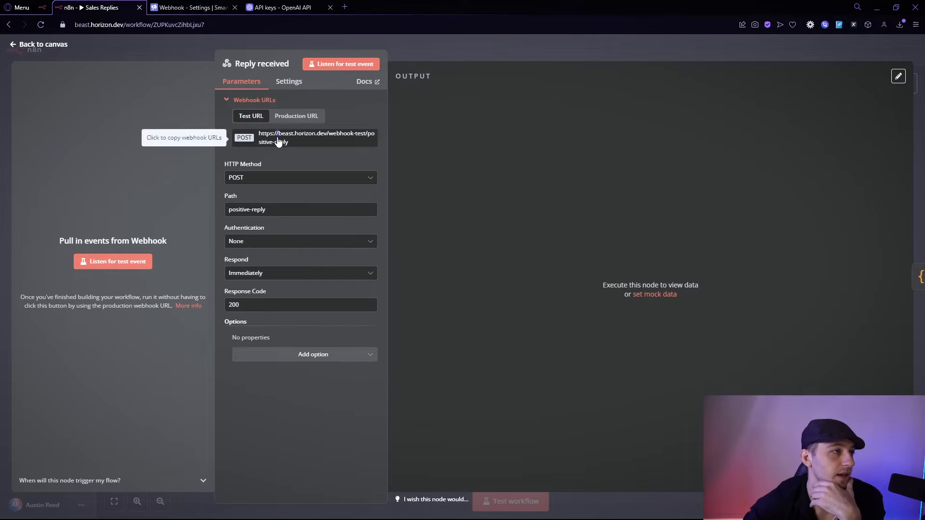
left_click_drag(276, 138, 278, 137)
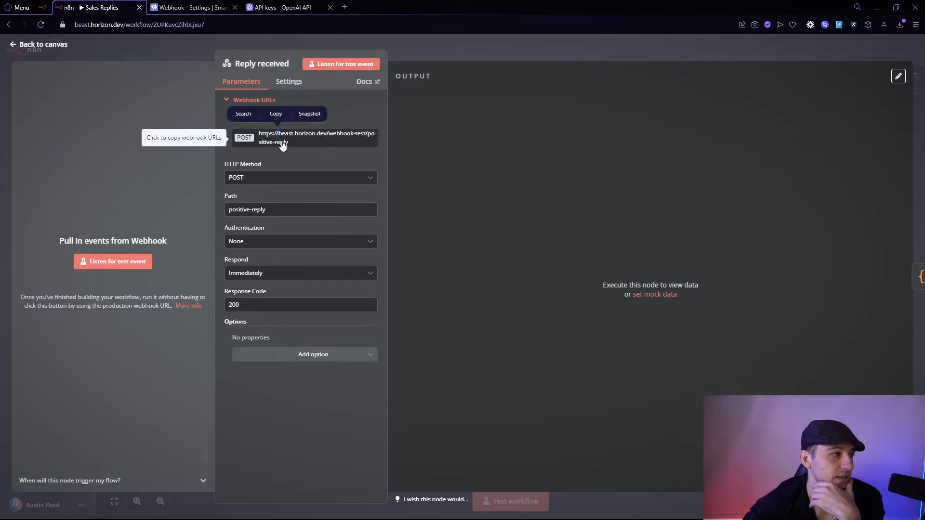
left_click(206, 9)
Replace Smartlead's Positive Replies webhook URL with the n8n test URL ending webhook-test/positive-reply.
left_click_drag(510, 202, 361, 186)
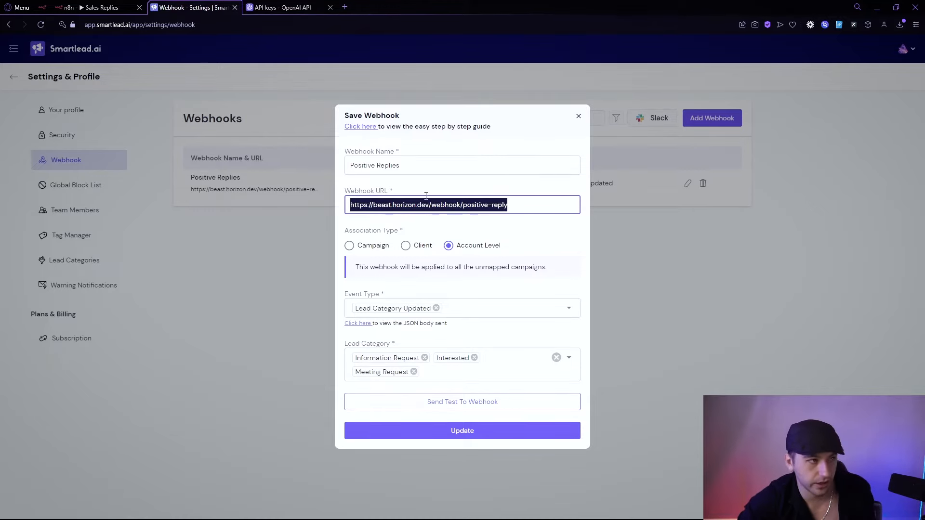
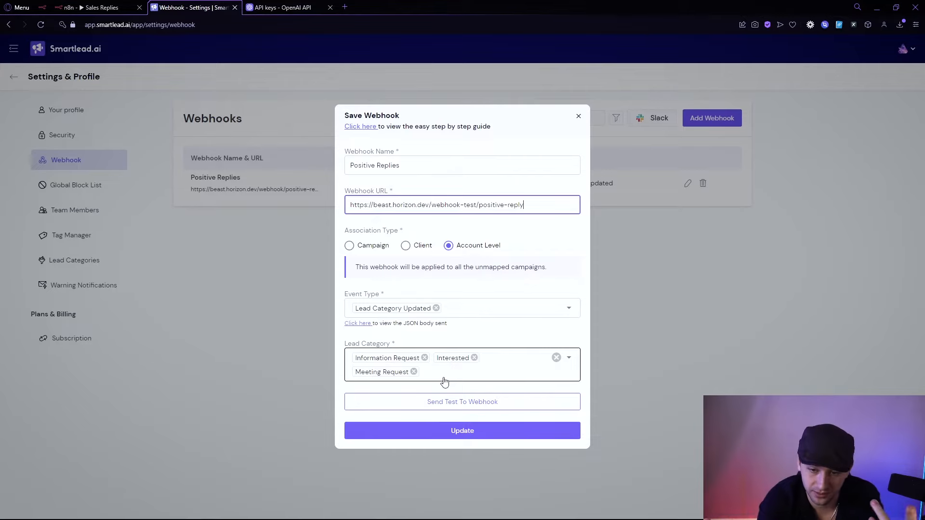
Listen for a test event in Reply received and send a test from Smartlead's webhook settings.
key("ctrl+shift+Tab")
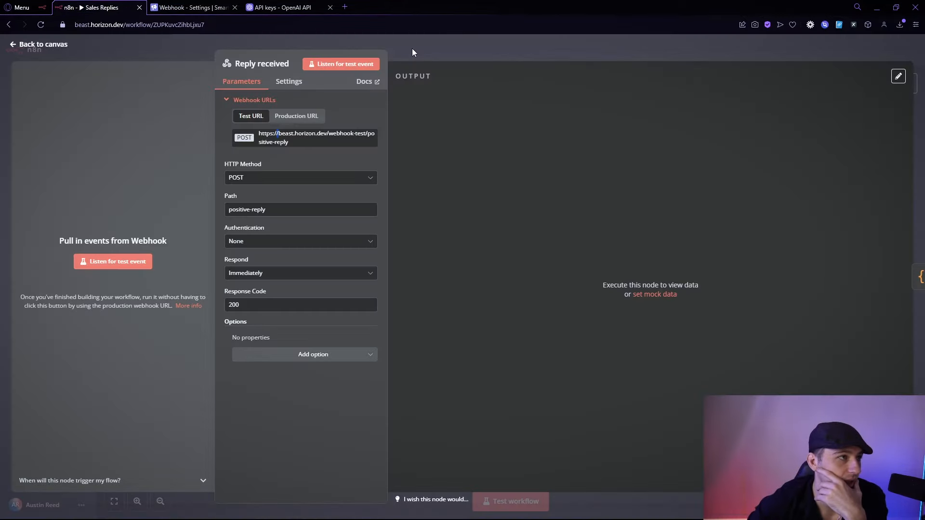
left_click(357, 60)
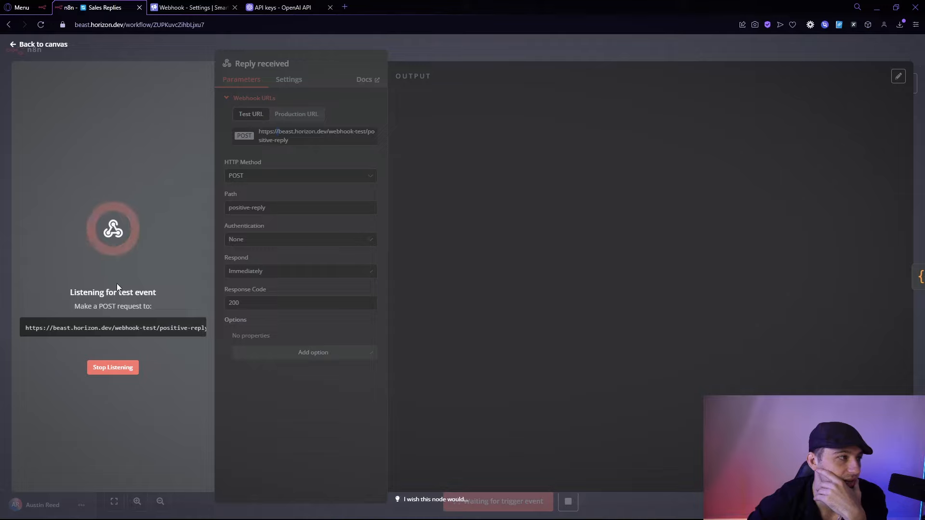
left_click(172, 8)
left_click(477, 402)
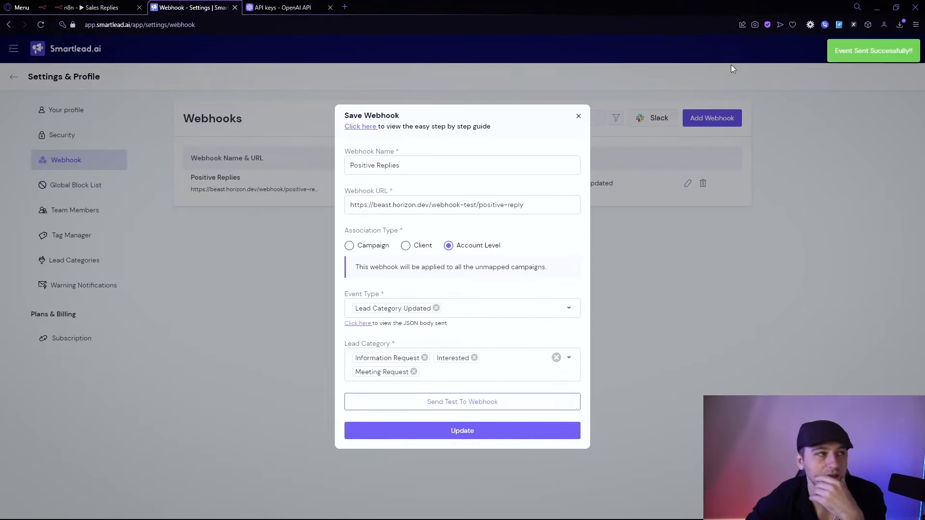
left_click(93, 6)
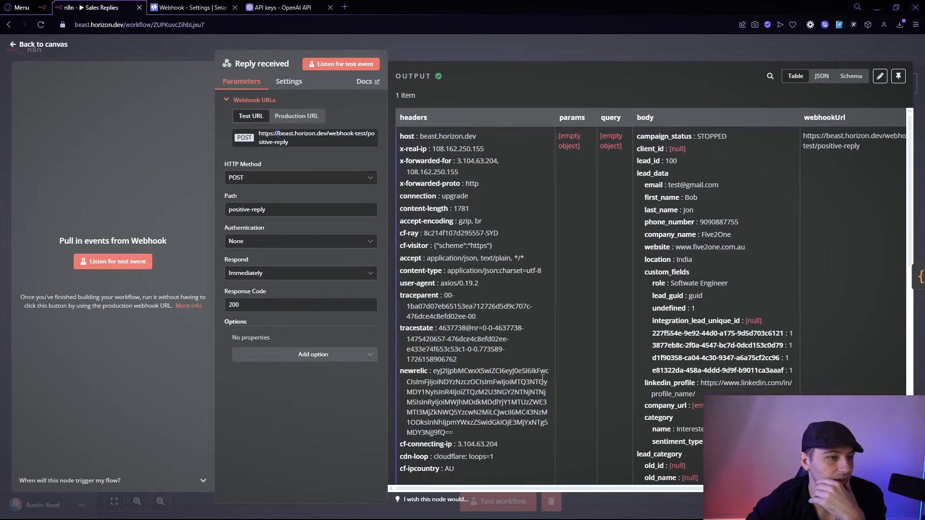
Pin the received lead data on Reply received and open the Code node.
left_click_drag(514, 489, 590, 488)
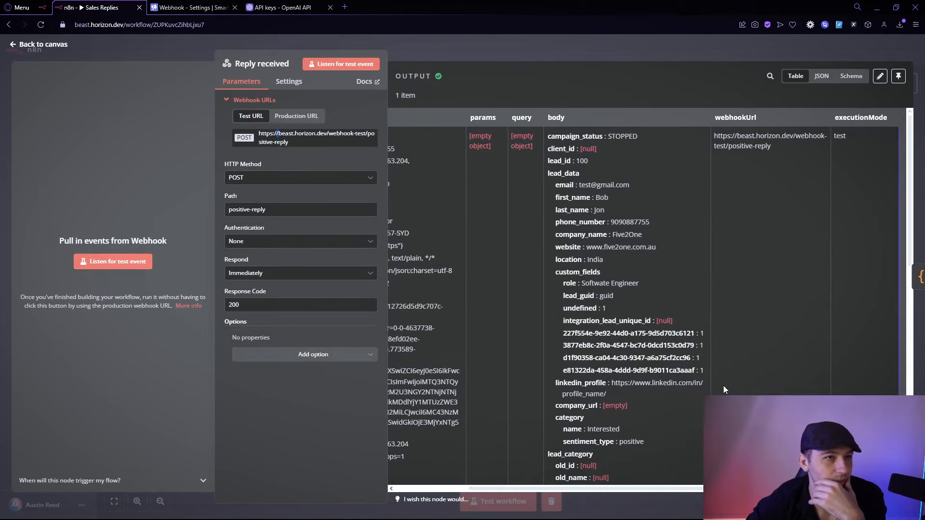
left_click(897, 77)
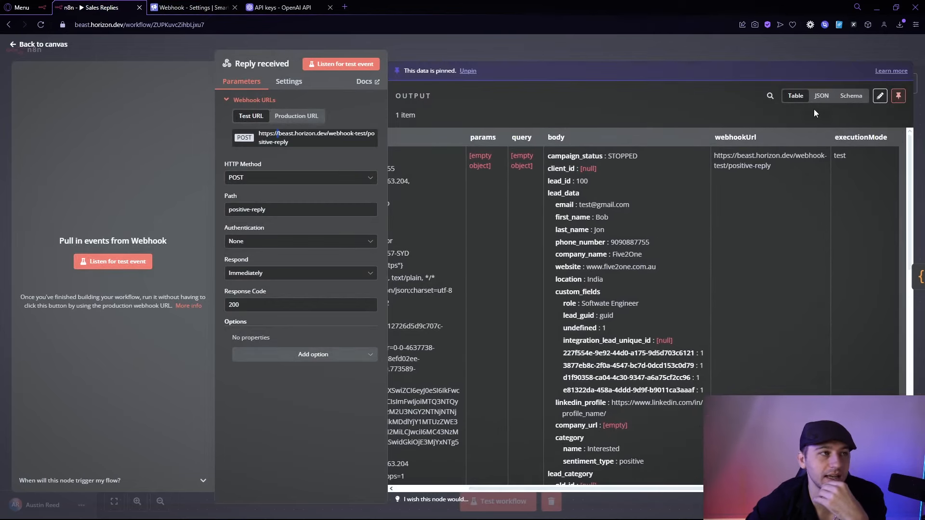
key("Escape")
double_click(467, 225)
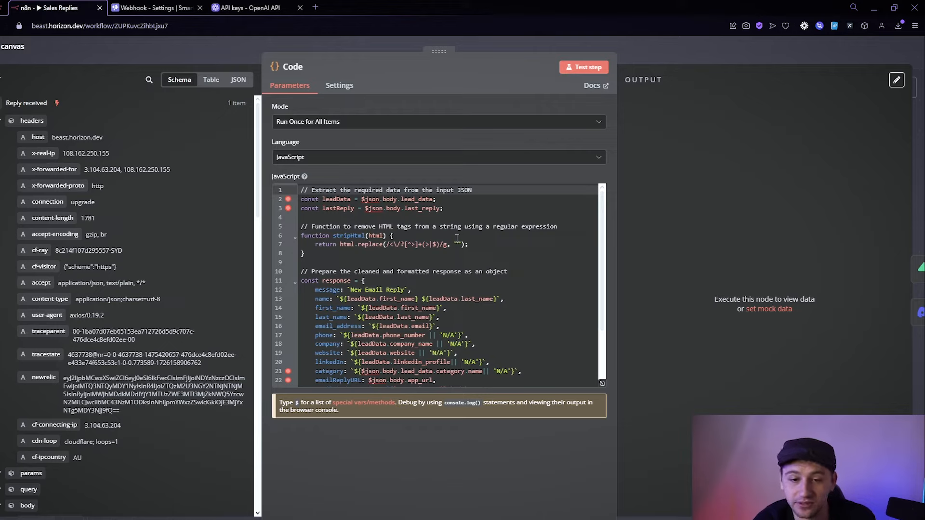
Scroll through the Code node's script, highlighting the response's 'name' field, then close it.
scroll(332, 255, "down", 2)
double_click(321, 248)
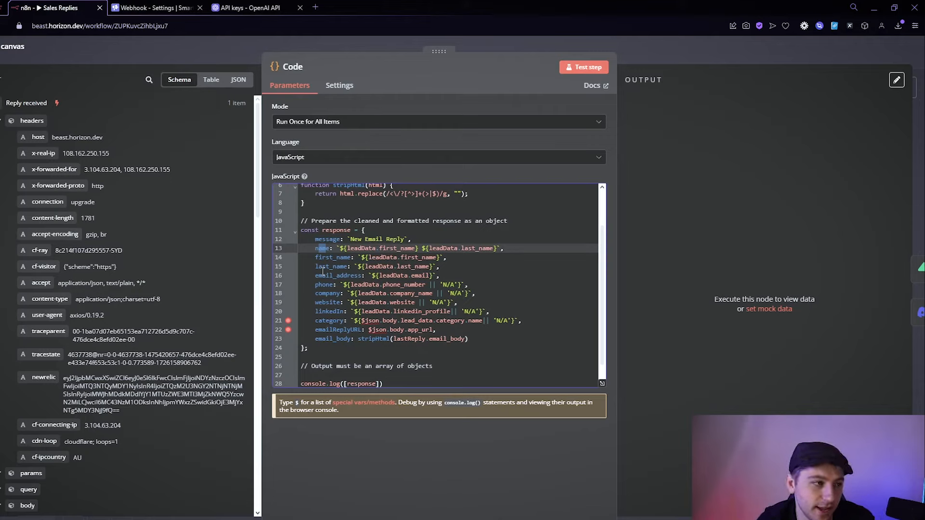
scroll(322, 272, "down", 1)
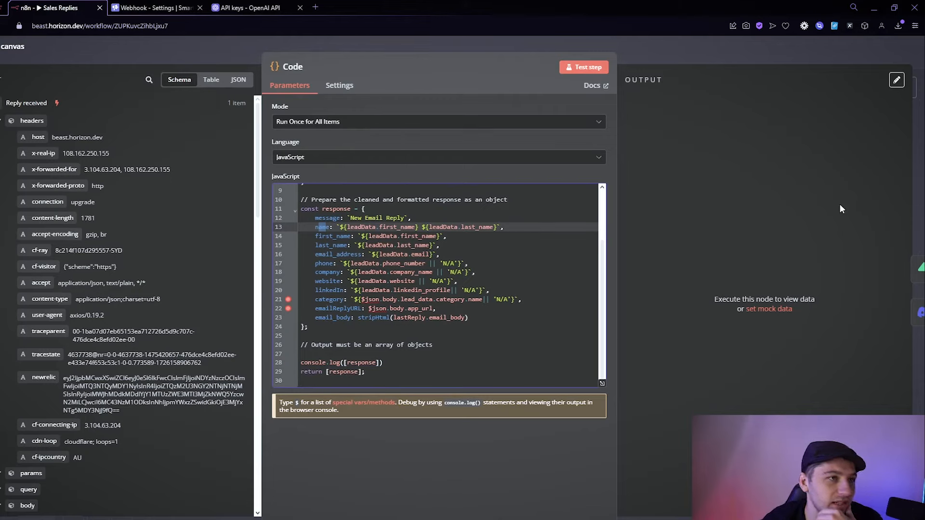
left_click(712, 44)
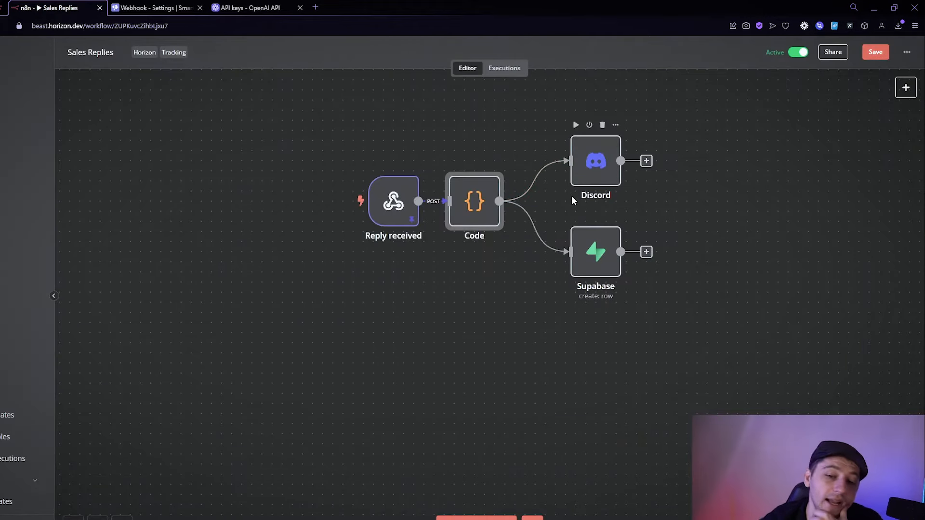
Move the Supabase node below Discord, open the Discord node's settings, and switch to Discord.
left_click_drag(584, 248, 599, 278)
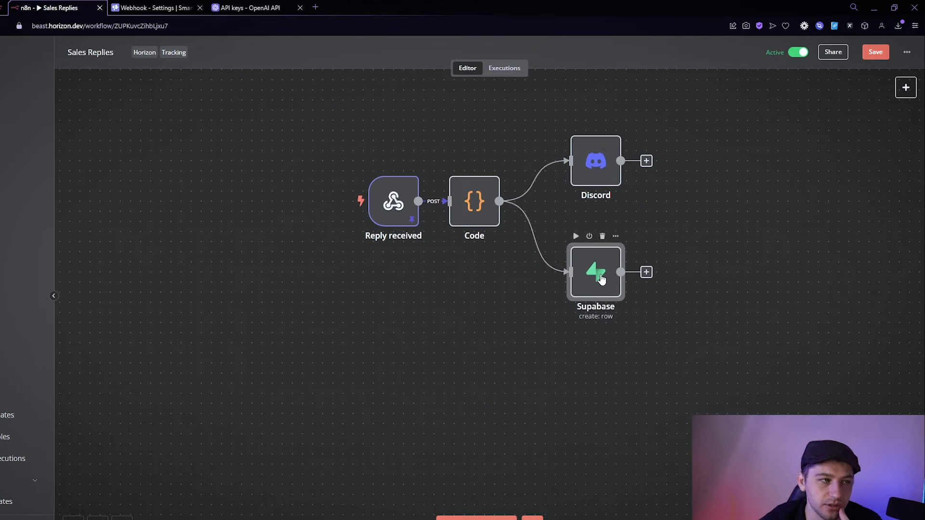
double_click(601, 171)
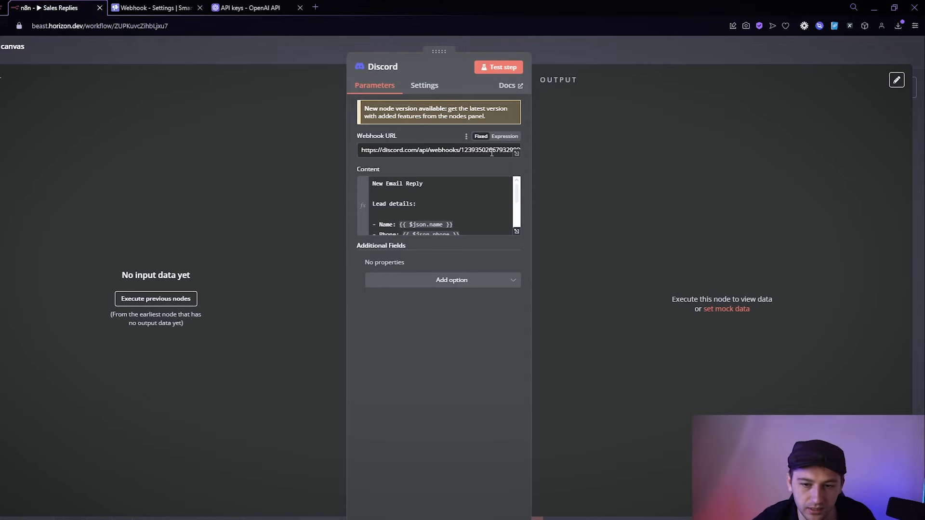
key("alt+Tab")
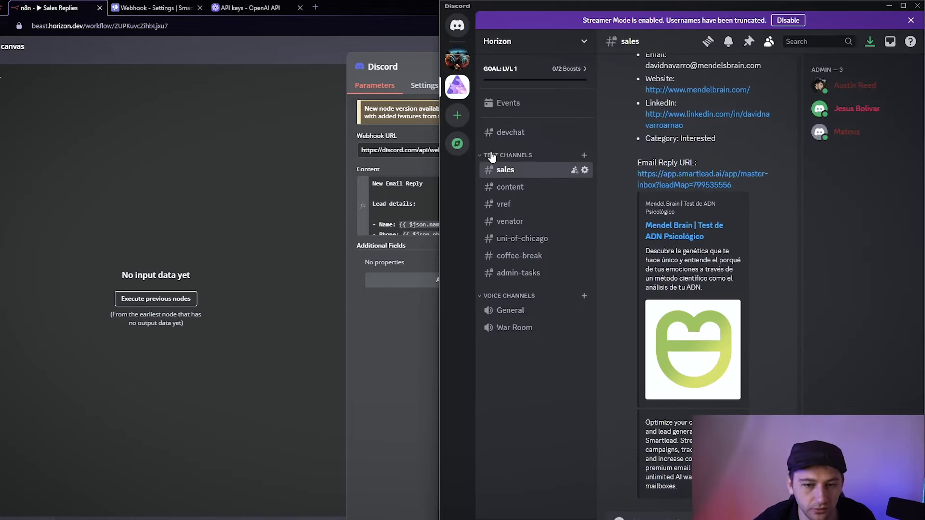
In #sales Integrations > Webhooks, delete the new Spidey Bot webhook and copy Sales Master 5000's URL.
left_click(585, 169)
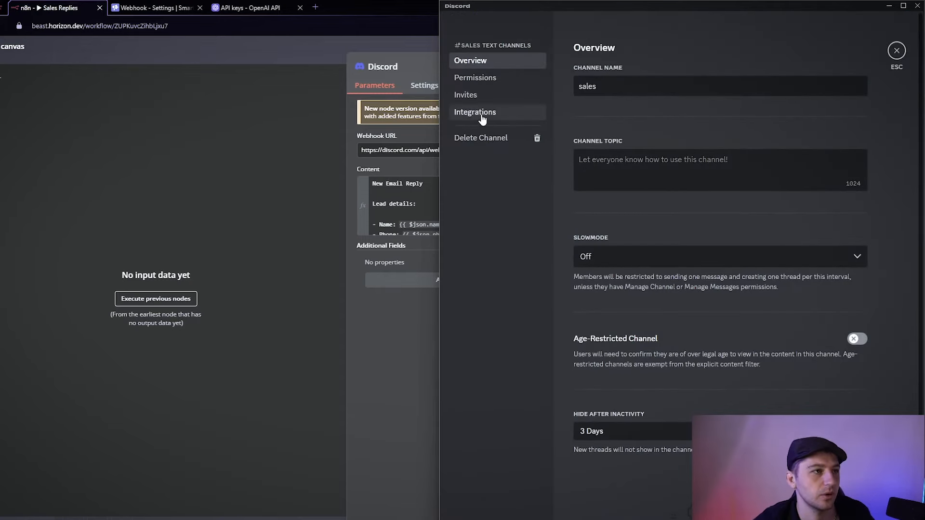
left_click(497, 114)
left_click(601, 154)
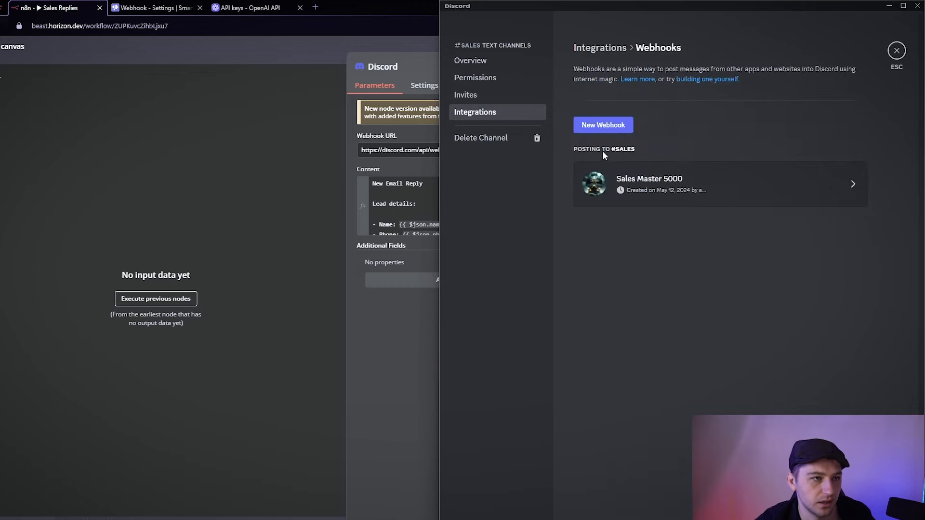
left_click(611, 129)
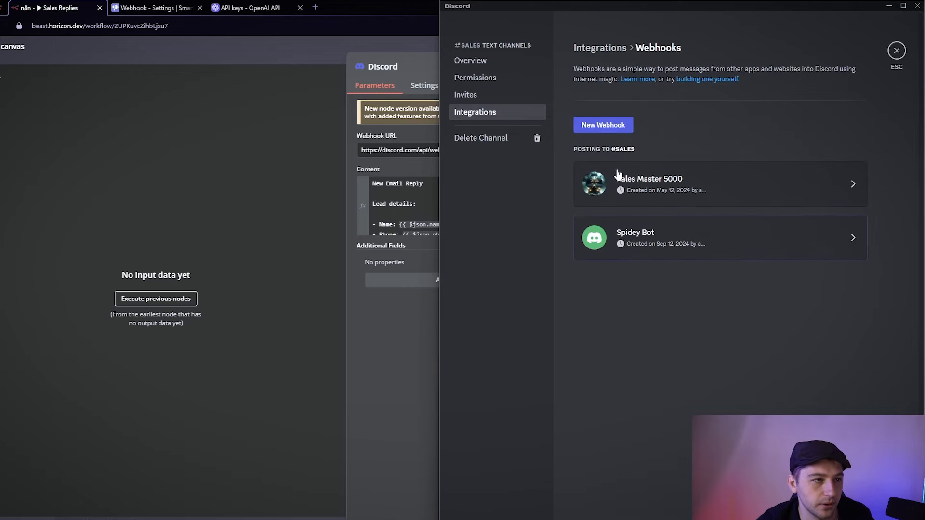
left_click(661, 254)
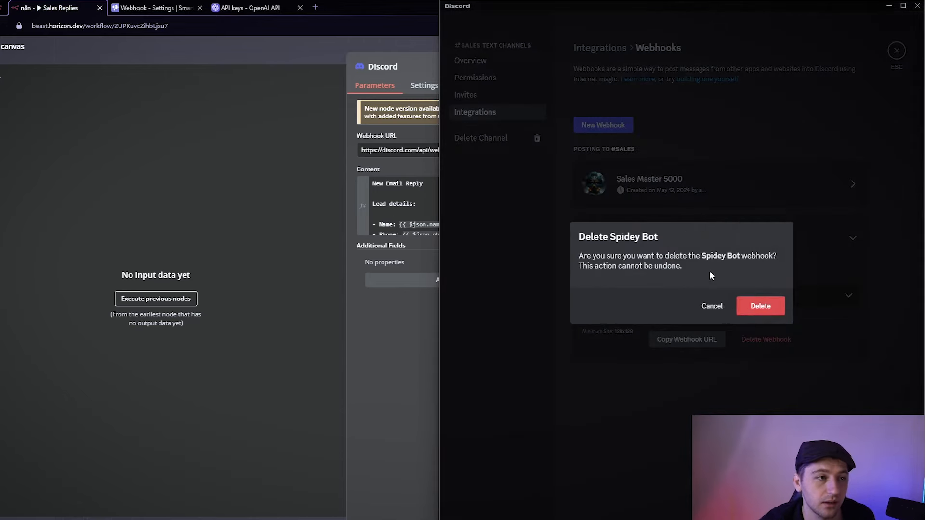
left_click(747, 307)
left_click(686, 285)
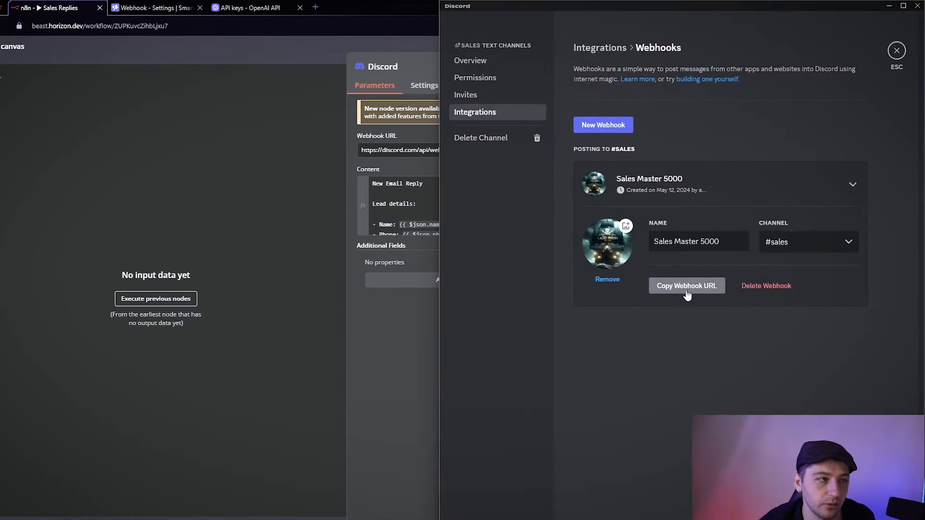
Paste the Sales Master 5000 webhook URL into the n8n Discord node's Webhook URL.
left_click(325, 251)
left_click(457, 151)
key("ctrl+a")
key("ctrl+v")
left_click(426, 296)
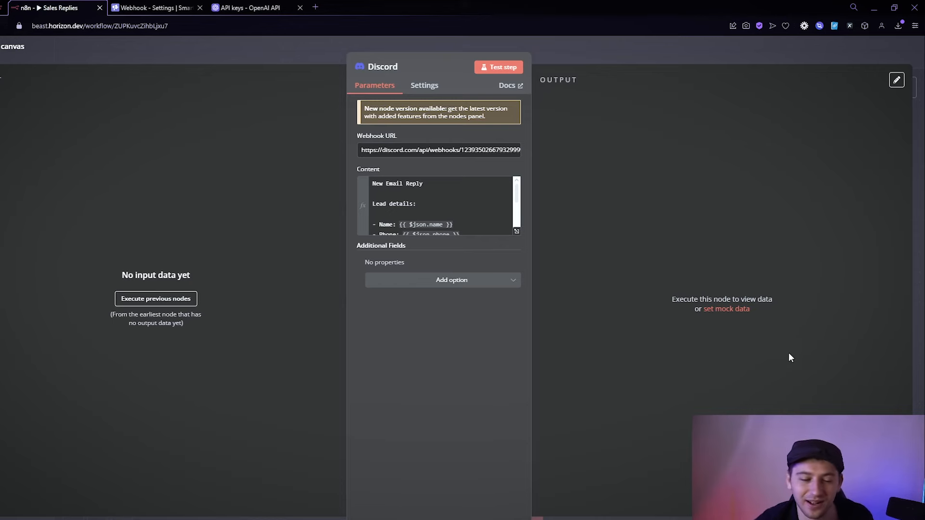
left_click(498, 66)
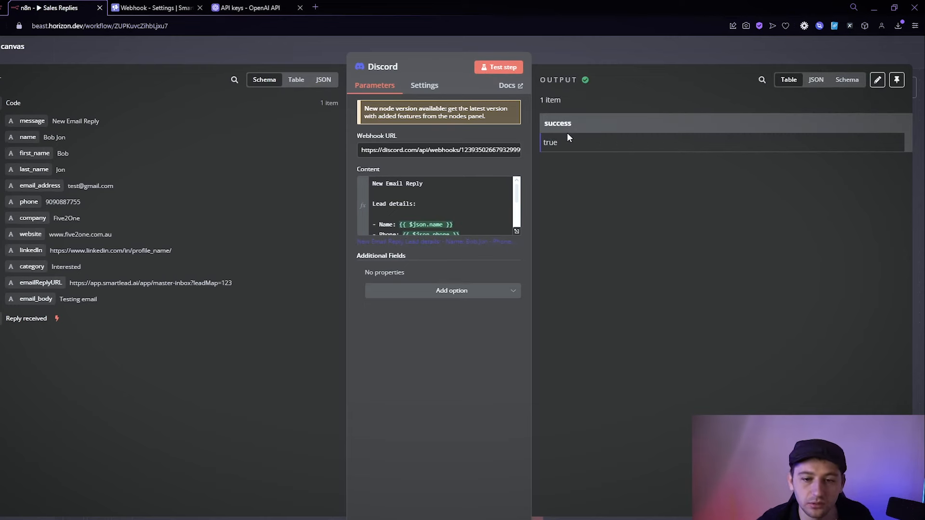
key("alt+Tab")
key("Escape")
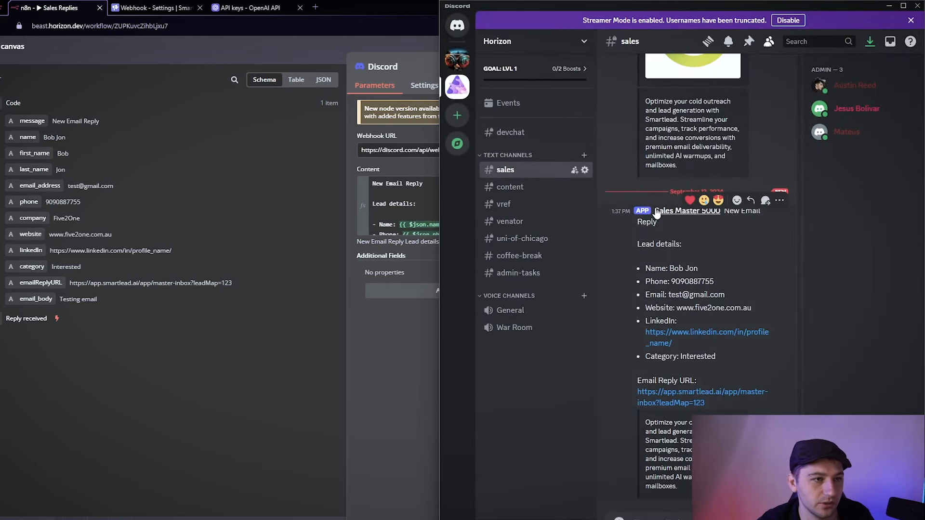
Review the posted lead details in Discord, then copy the Reply received production webhook URL.
left_click_drag(654, 244, 694, 488)
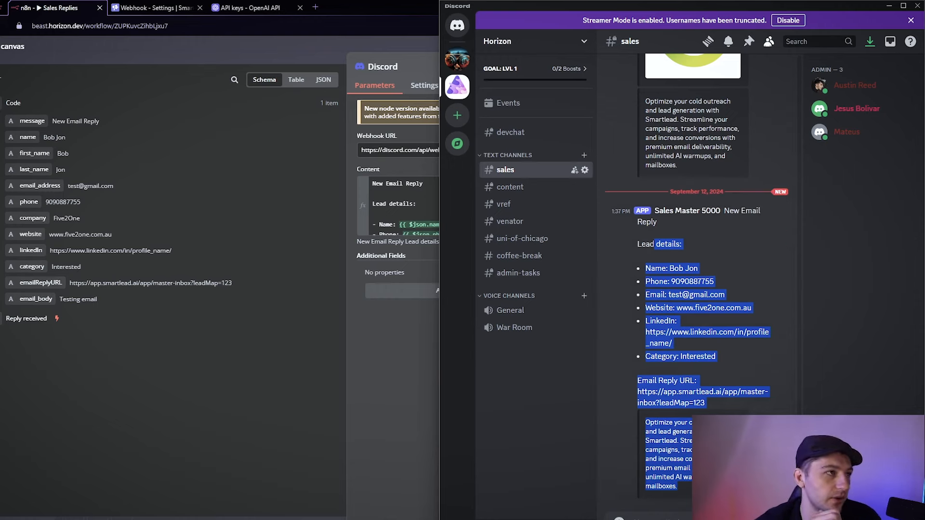
left_click(106, 57)
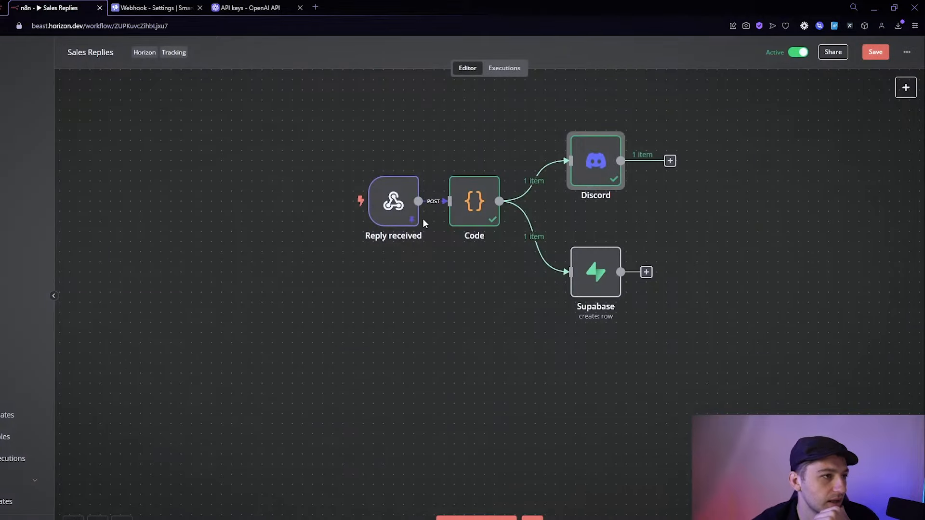
double_click(406, 215)
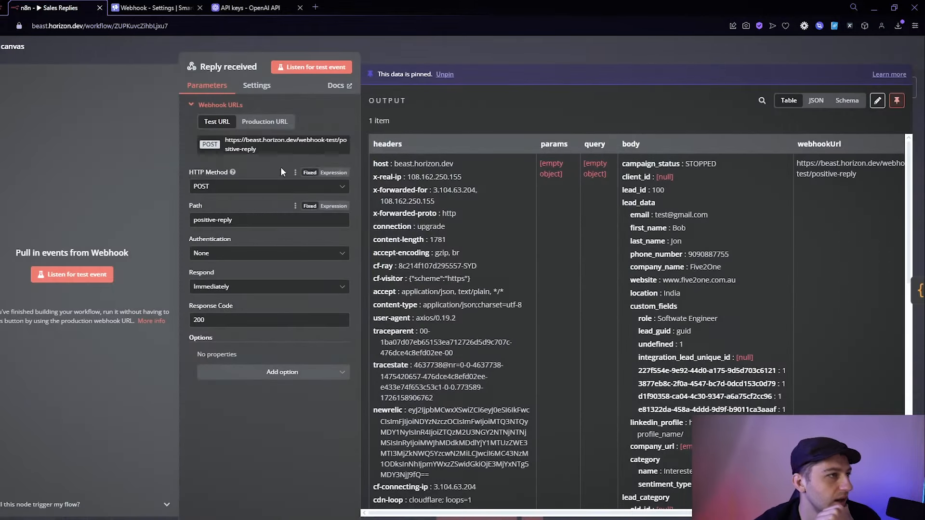
left_click(260, 122)
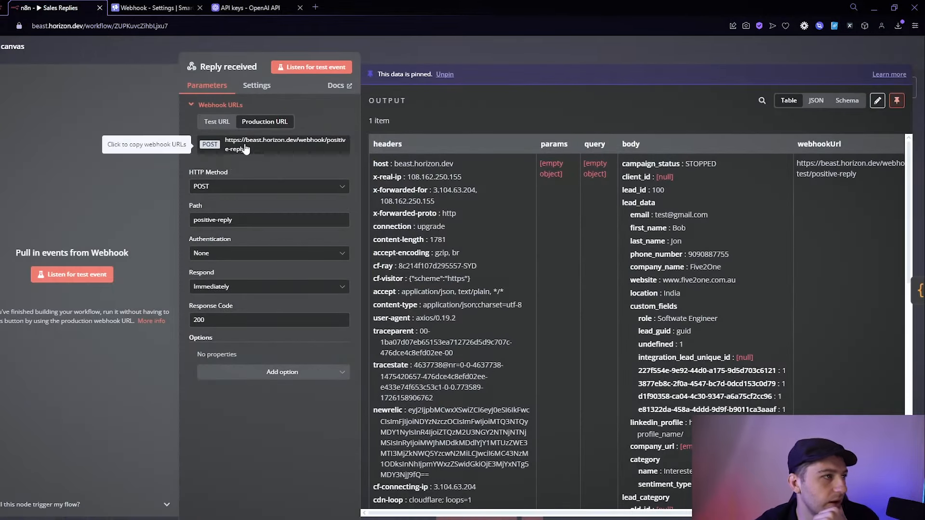
Replace Smartlead's Positive Replies webhook URL with the n8n production URL and save it.
left_click(154, 8)
left_click(487, 216)
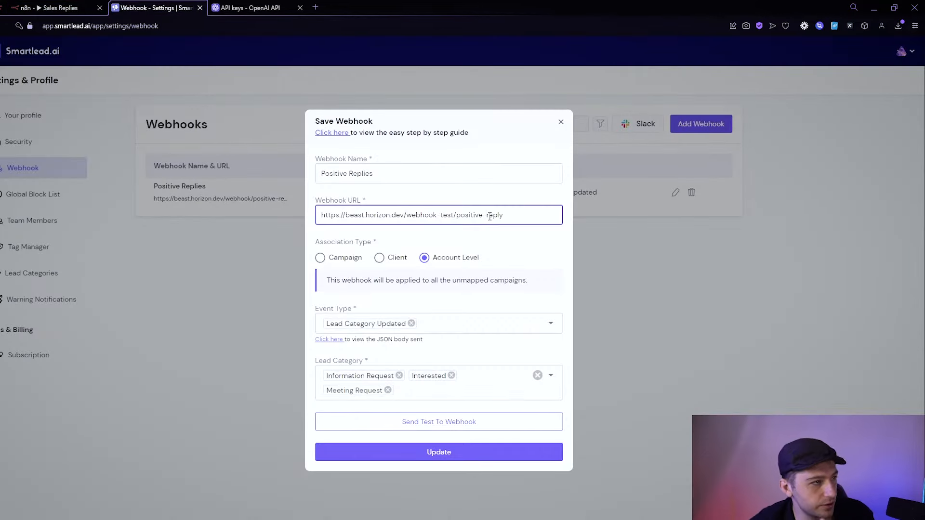
key("ctrl+a")
key("ctrl+v")
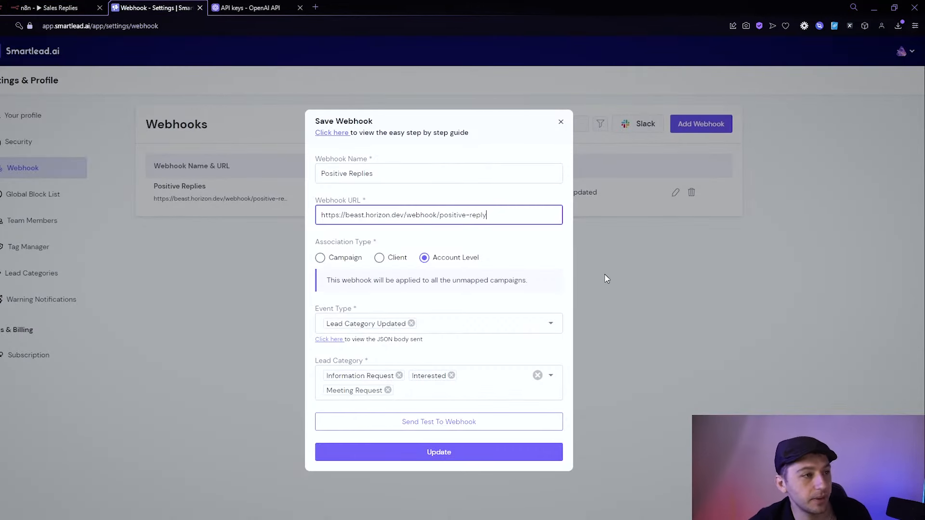
left_click(454, 455)
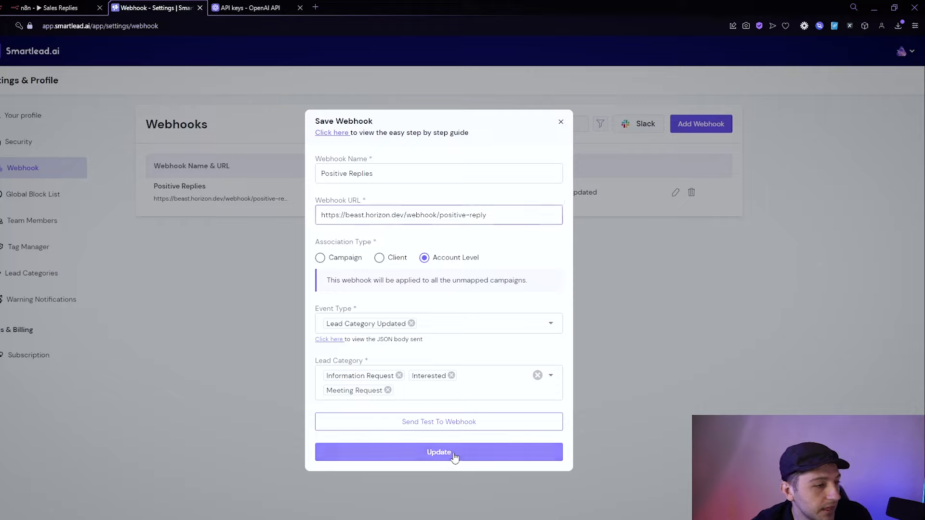
left_click(64, 3)
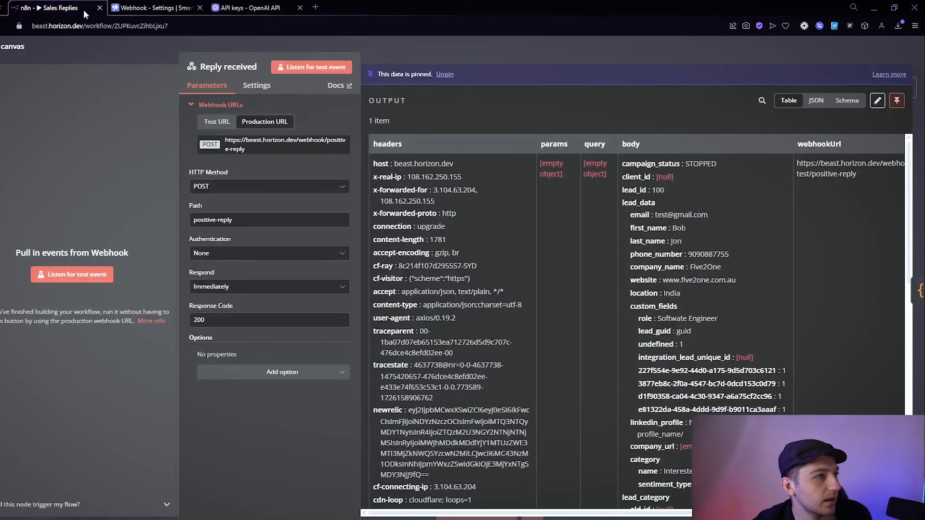
Save the Sales Replies workflow with Ctrl+S and remove the pinned test data from the Reply received webhook.
left_click(407, 44)
key("ctrl+s")
right_click(409, 217)
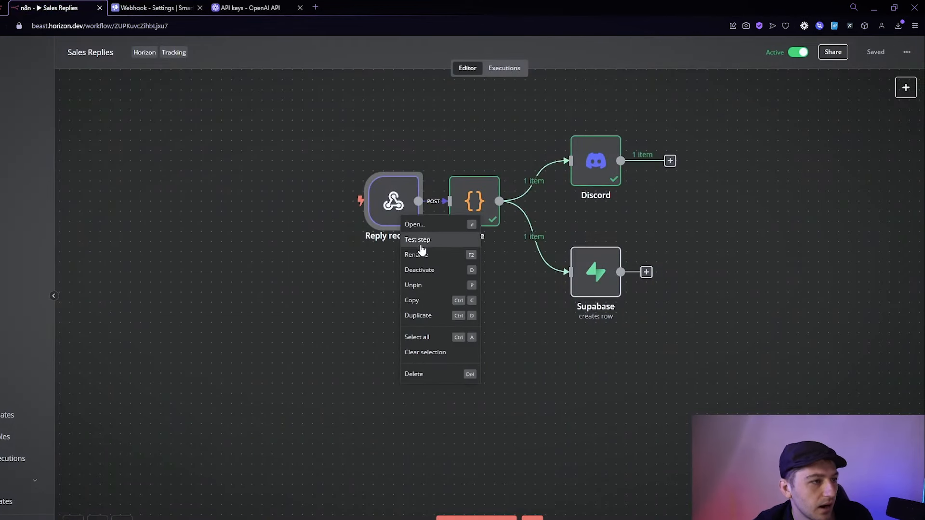
left_click(424, 286)
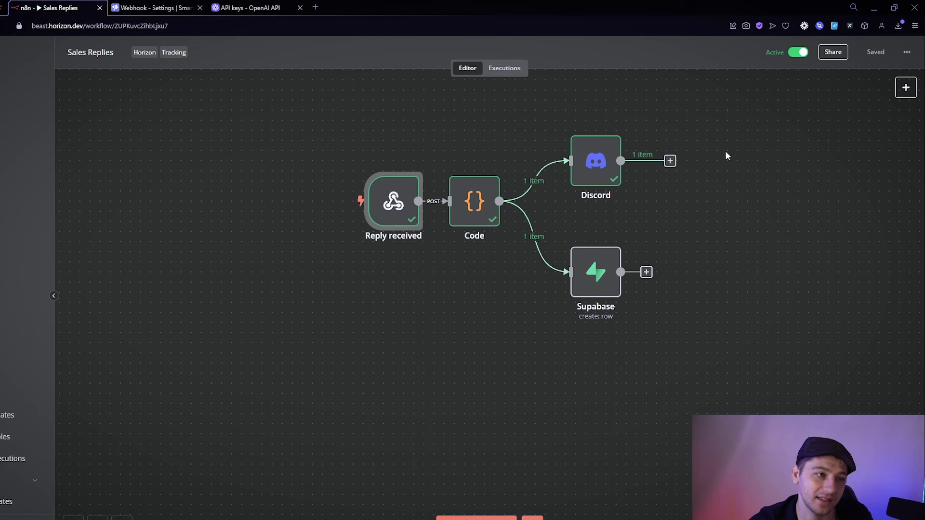
left_click(597, 282)
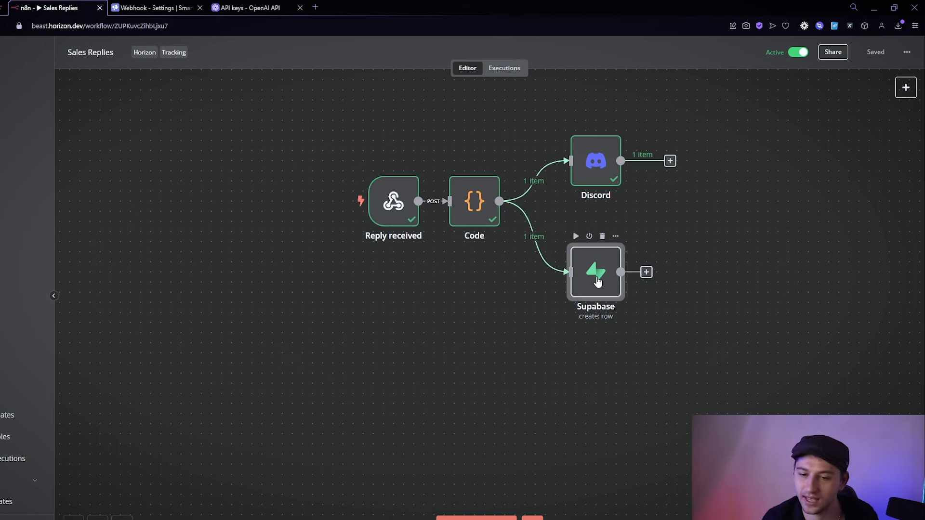